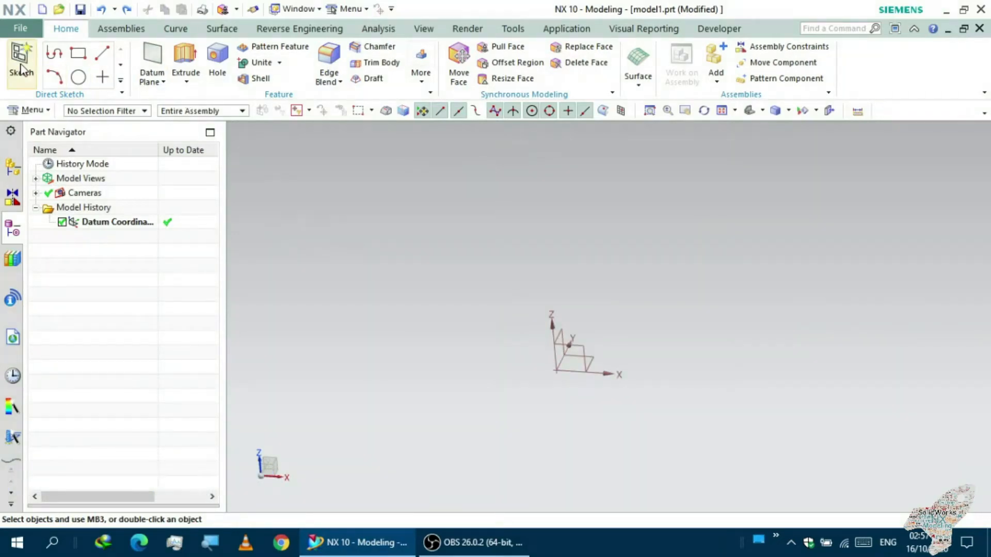
# Create a new sketch on the XY plane of the datum coordinate system
pyautogui.click(21, 64)
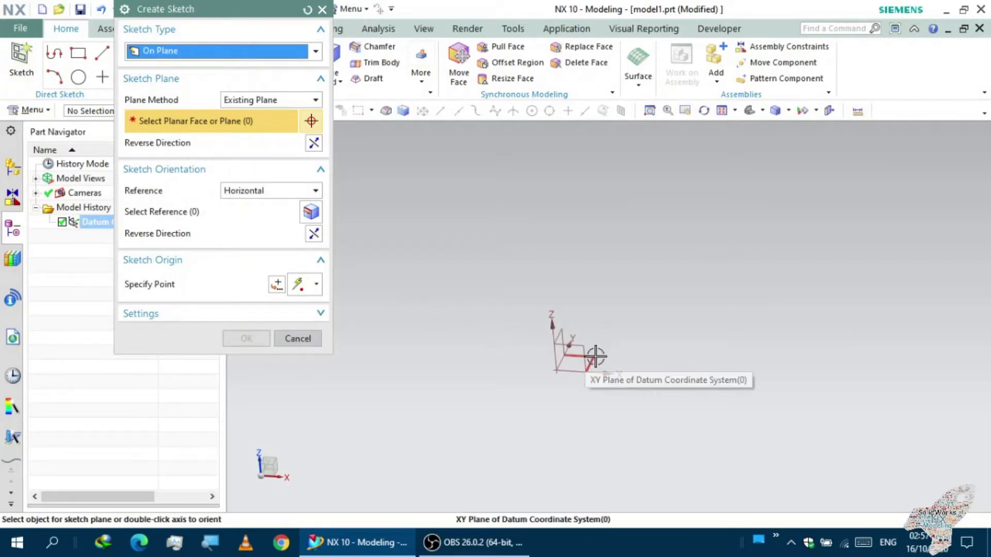
pyautogui.click(595, 355)
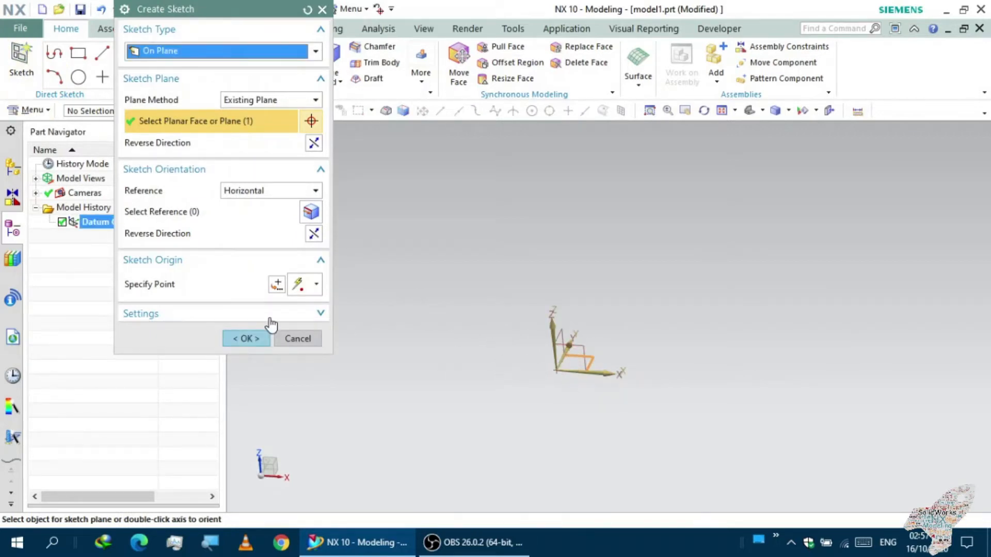
pyautogui.click(259, 339)
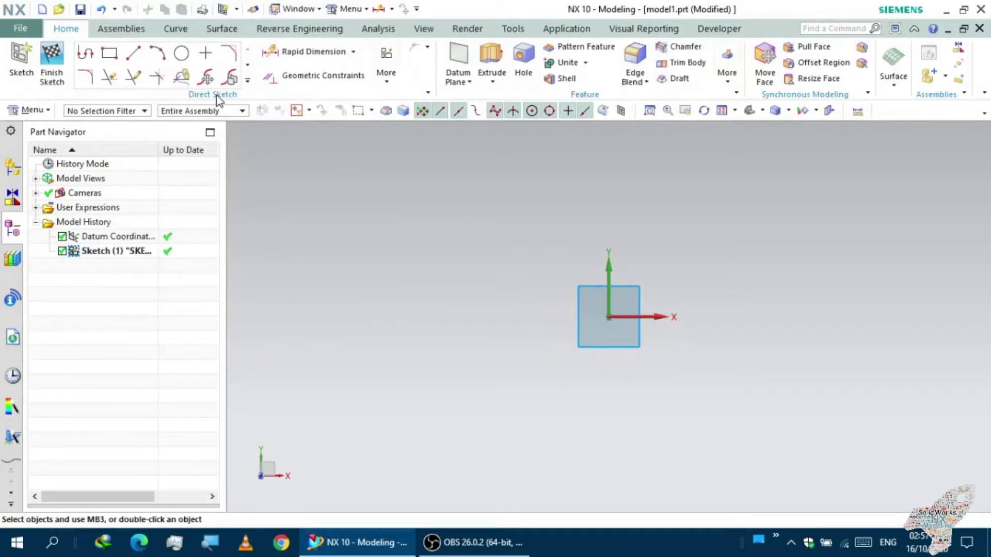
# Sketch a rectangle centred on the origin, about 26 mm wide and 7.3 mm high, and finish the sketch
pyautogui.click(103, 54)
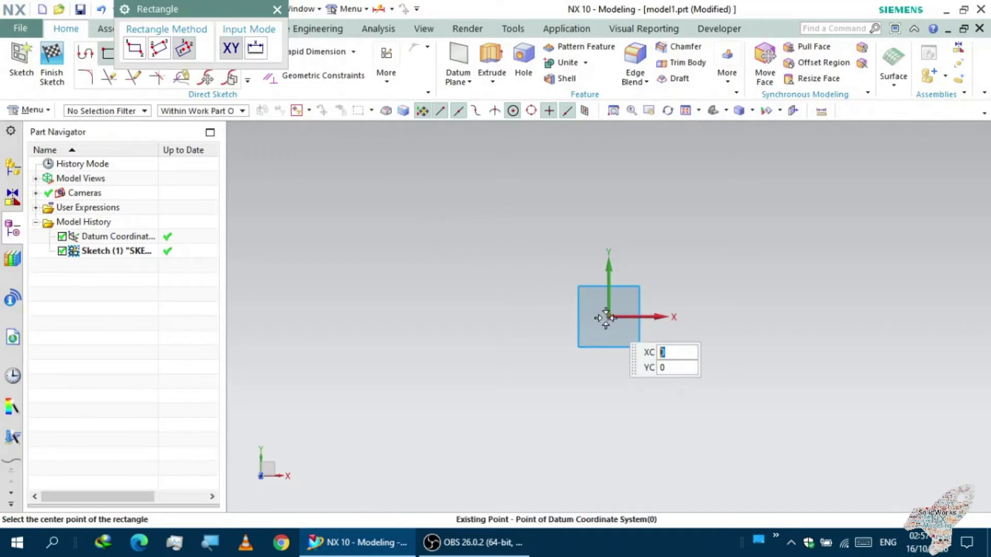
pyautogui.click(609, 317)
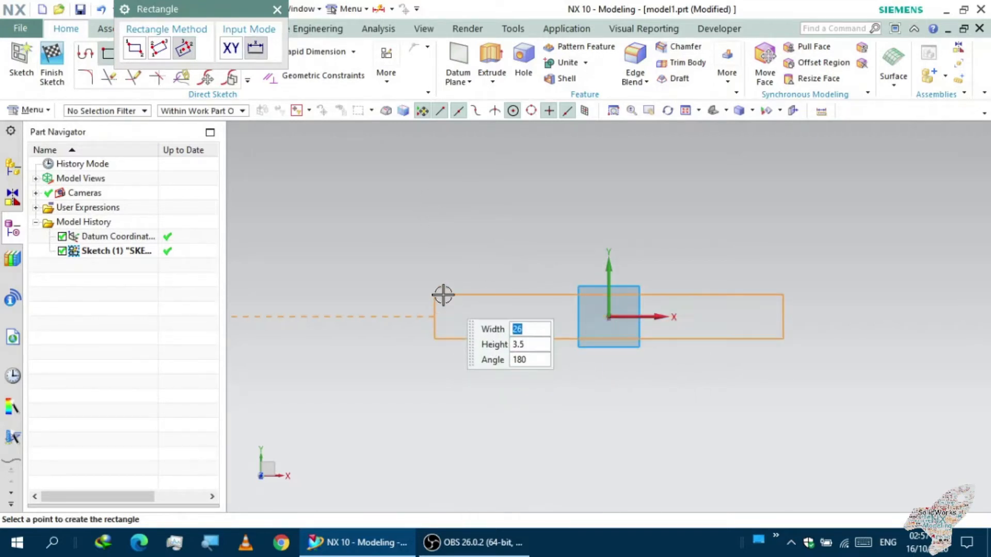
pyautogui.click(435, 267)
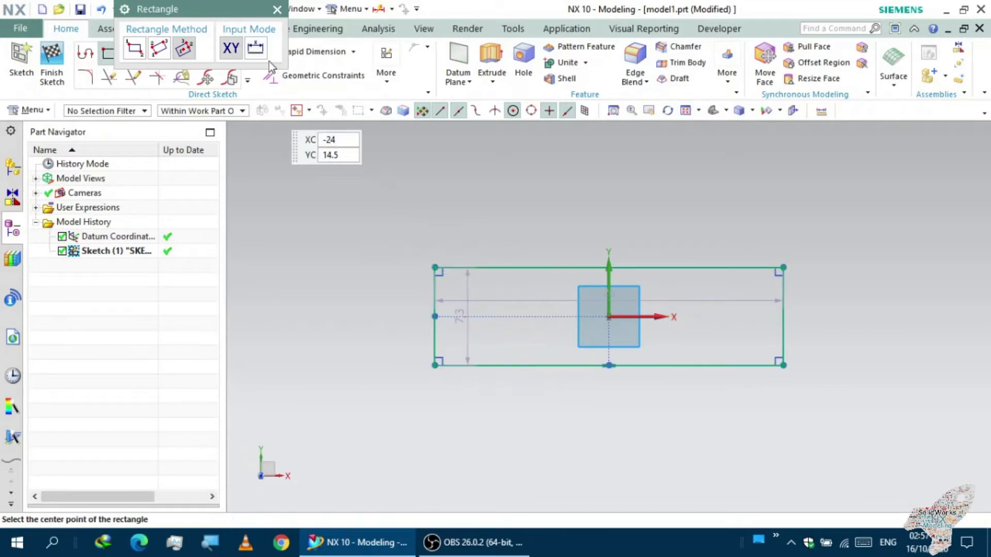
pyautogui.click(278, 9)
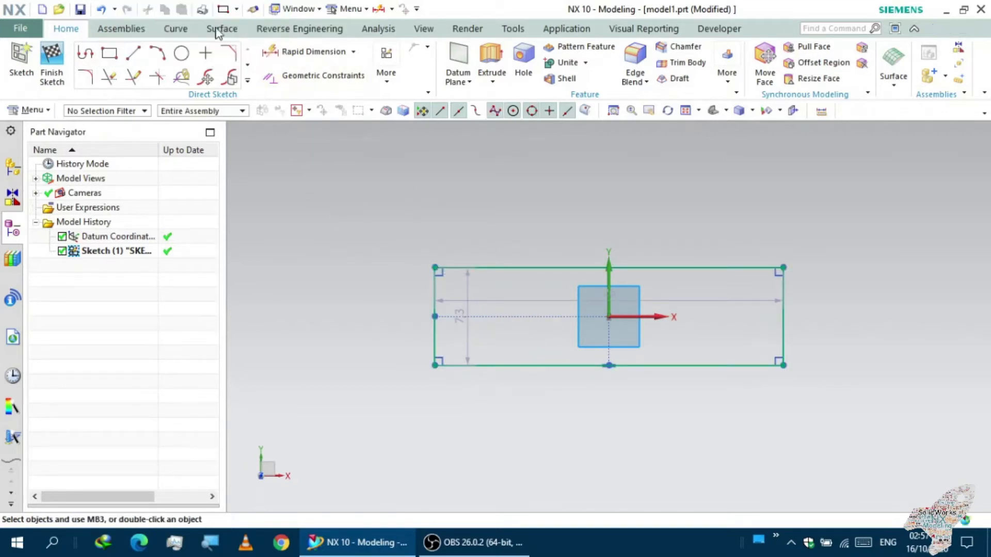
pyautogui.click(52, 57)
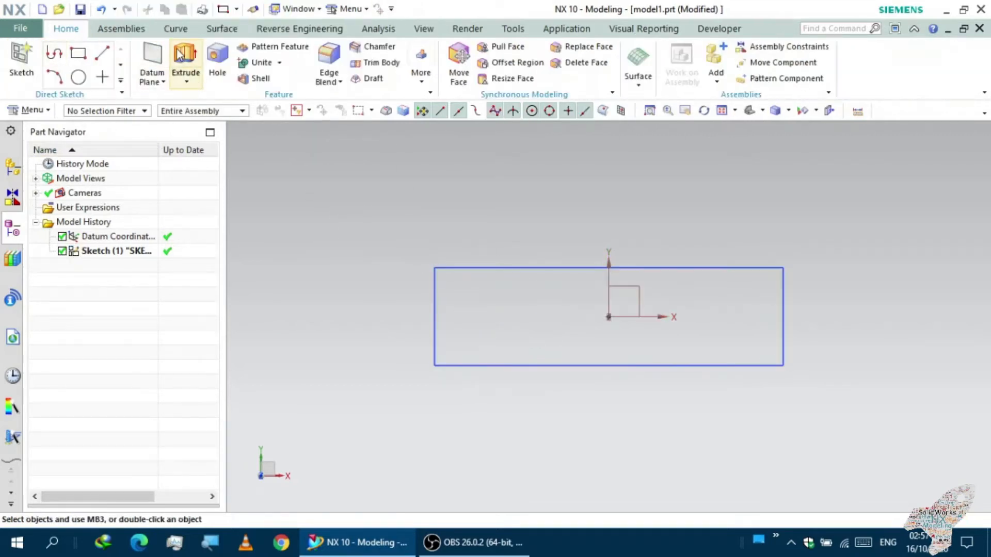
# Extrude the sketched rectangle from 0 to 10 mm as a solid block
pyautogui.click(176, 48)
pyautogui.moveTo(420, 292); pyautogui.dragTo(411, 274, button='middle')
pyautogui.click(437, 334)
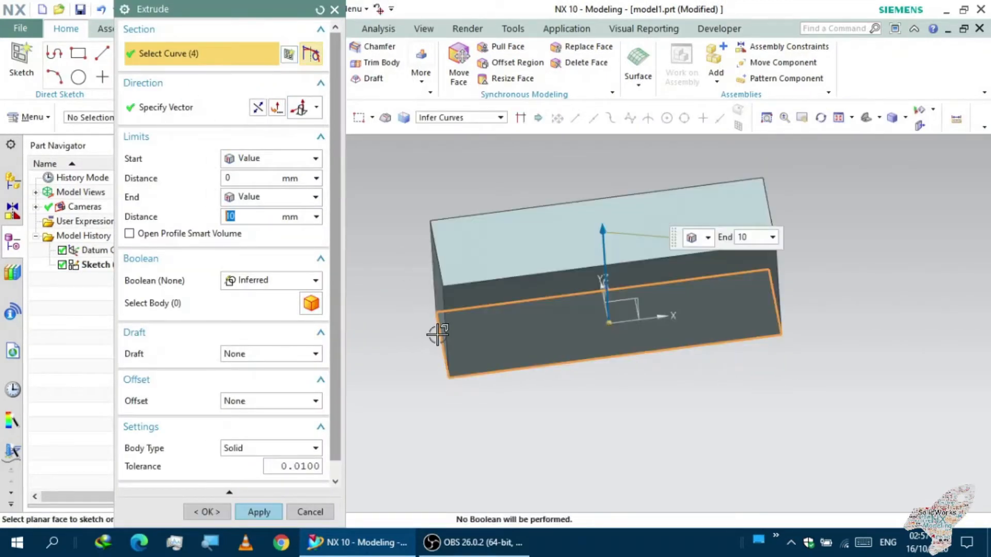
pyautogui.click(257, 521)
pyautogui.click(310, 512)
# Pull the block's top face 4.5 mm upward with Pull Face
pyautogui.moveTo(334, 465); pyautogui.dragTo(361, 397, button='middle')
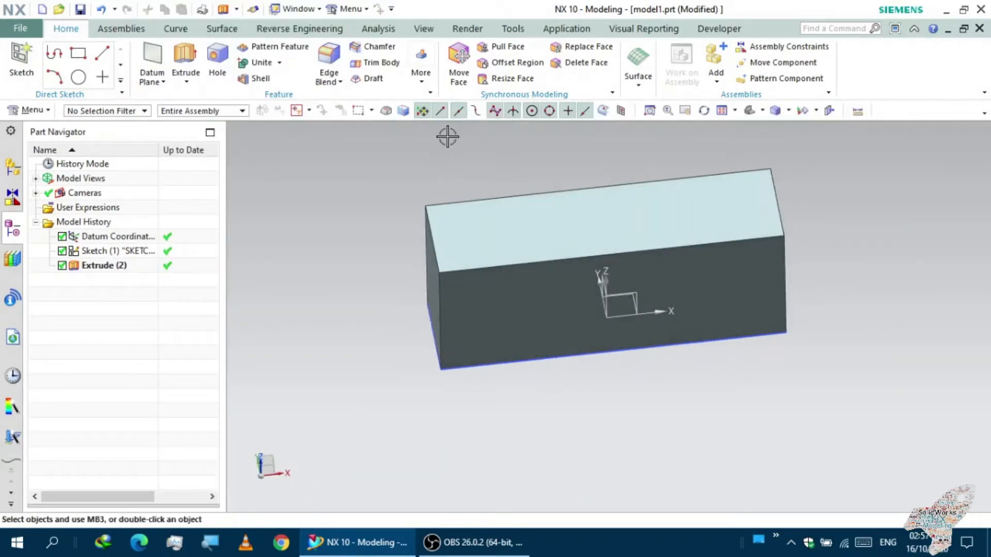
pyautogui.moveTo(511, 165)
pyautogui.mouseDown(button='middle')
pyautogui.moveTo(493, 207)
pyautogui.moveTo(467, 219)
pyautogui.moveTo(502, 201)
pyautogui.moveTo(469, 192)
pyautogui.moveTo(506, 166)
pyautogui.mouseUp(button='middle')
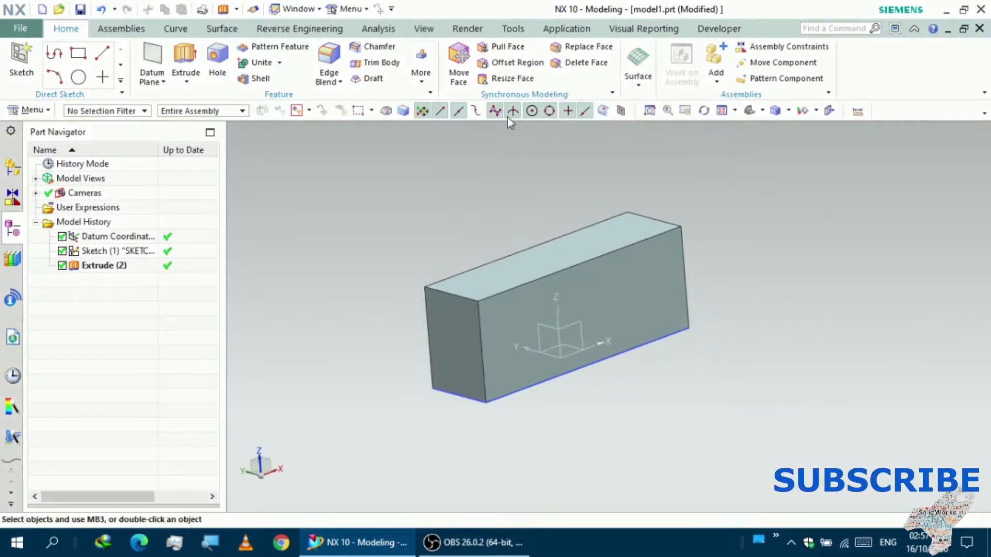
pyautogui.click(510, 44)
pyautogui.moveTo(478, 212)
pyautogui.mouseDown(button='middle')
pyautogui.moveTo(459, 229)
pyautogui.moveTo(493, 210)
pyautogui.mouseUp(button='middle')
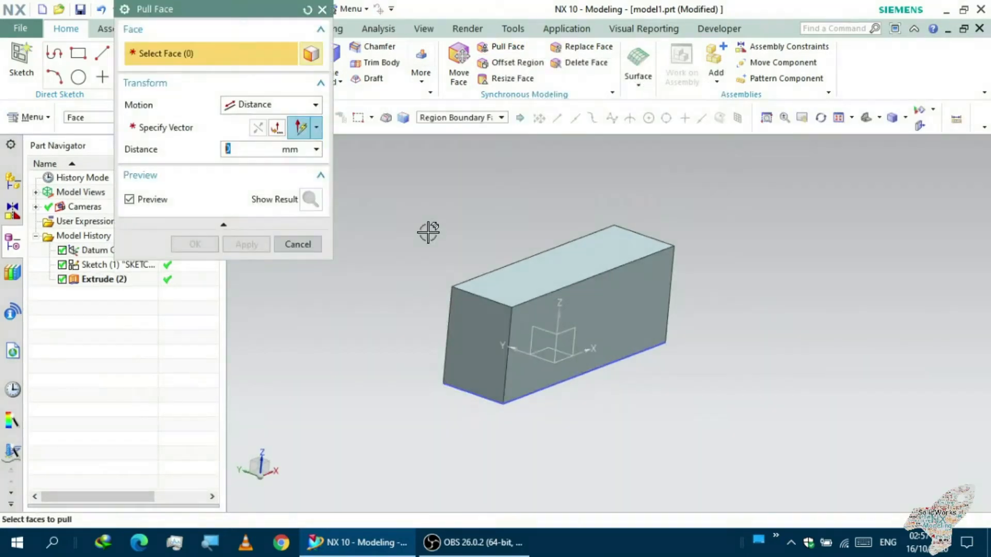
pyautogui.click(539, 273)
pyautogui.scroll(3, 571, 276)
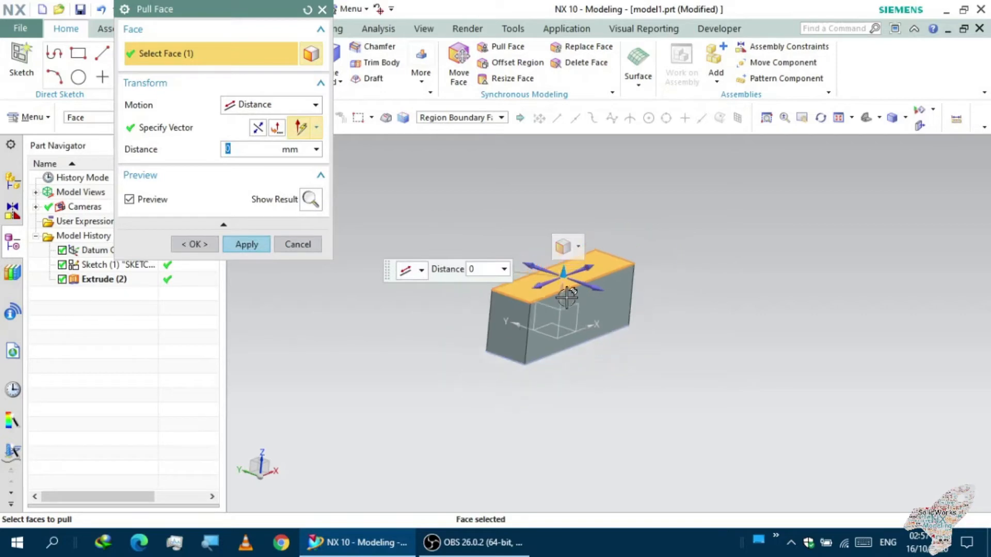
pyautogui.moveTo(553, 272); pyautogui.dragTo(553, 218)
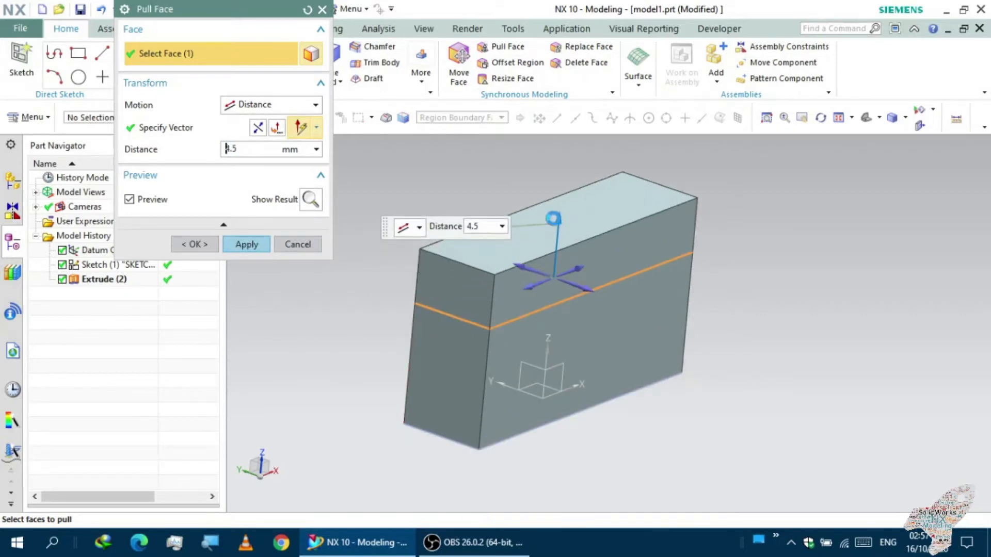
pyautogui.click(247, 244)
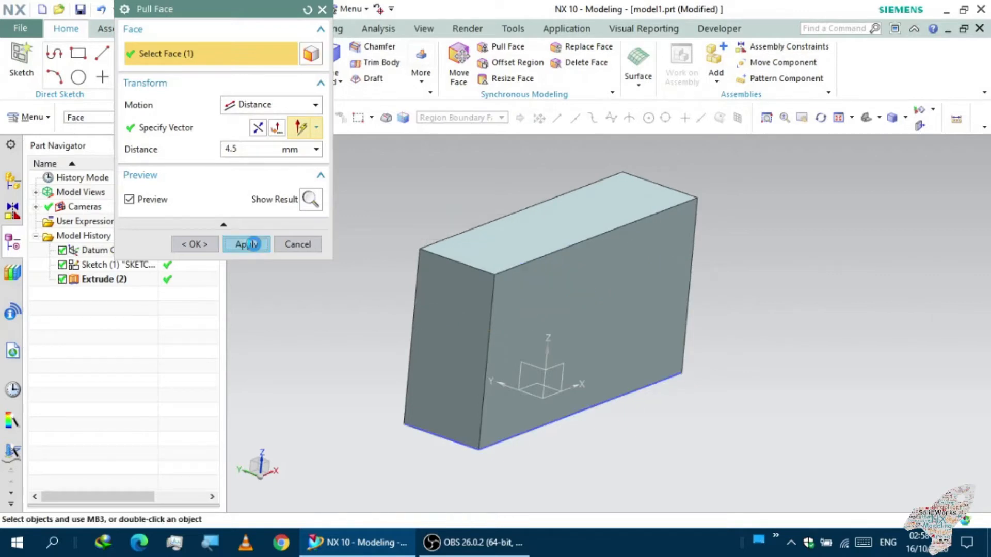
# Pull the block's long front face 12 mm outward with Pull Face
pyautogui.click(595, 304)
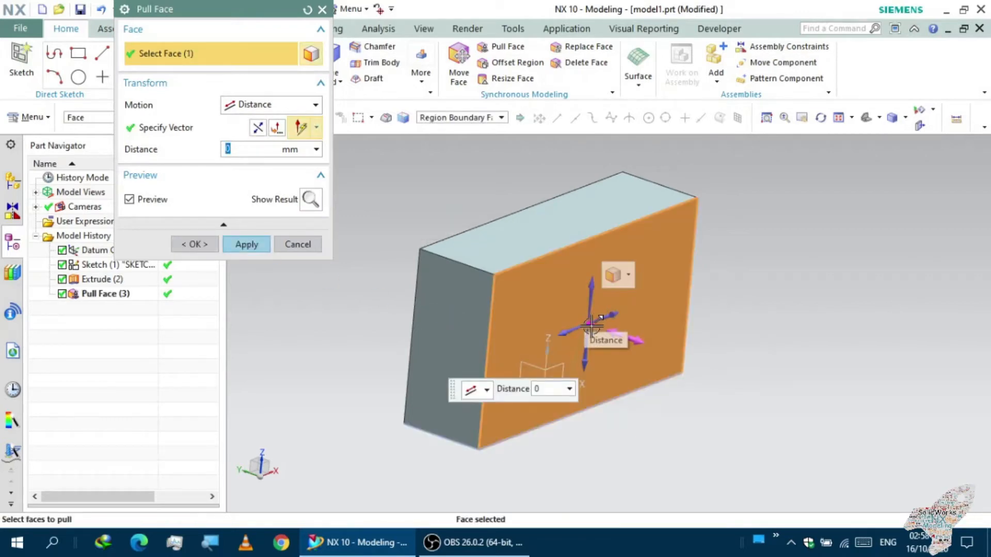
pyautogui.moveTo(591, 326); pyautogui.dragTo(710, 382)
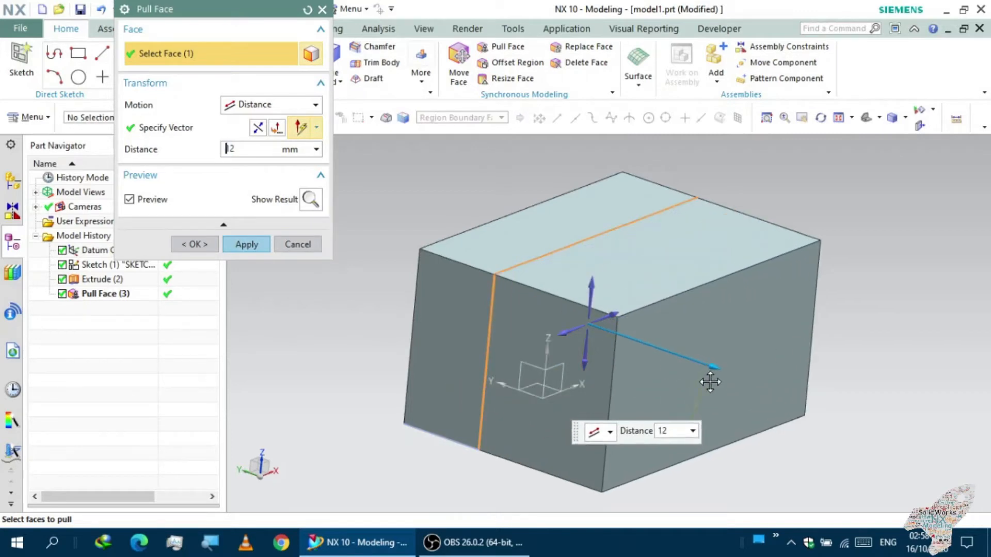
pyautogui.moveTo(677, 381); pyautogui.dragTo(637, 382, button='middle')
pyautogui.click(248, 245)
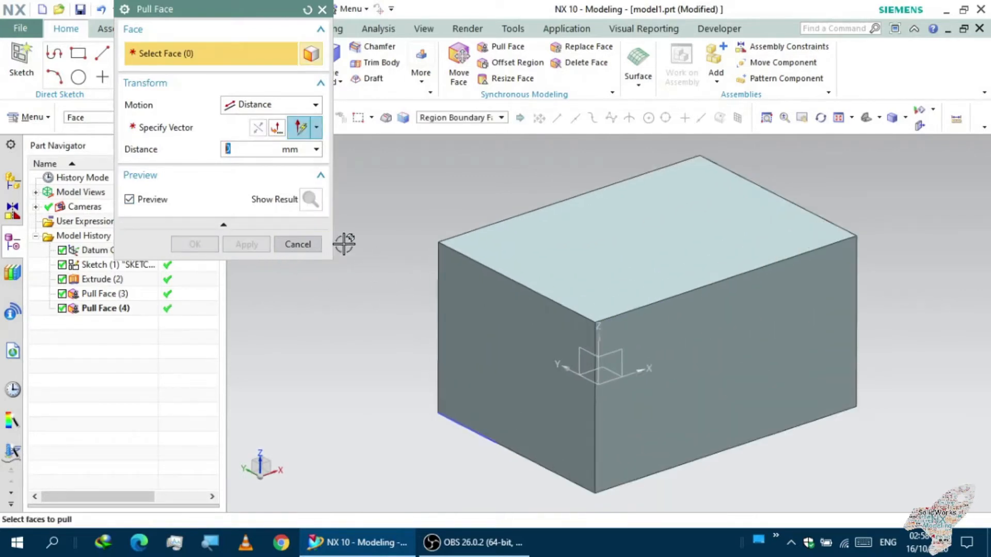
# Pull the block's end face on the negative X side 8.5 mm outward and close Pull Face
pyautogui.click(518, 318)
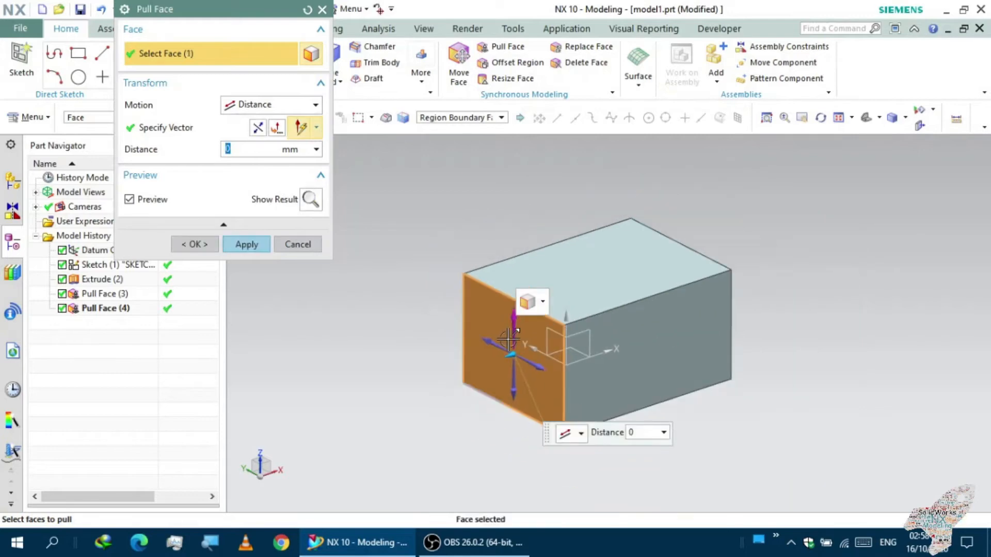
pyautogui.scroll(-1, 508, 346)
pyautogui.moveTo(509, 360); pyautogui.dragTo(439, 369)
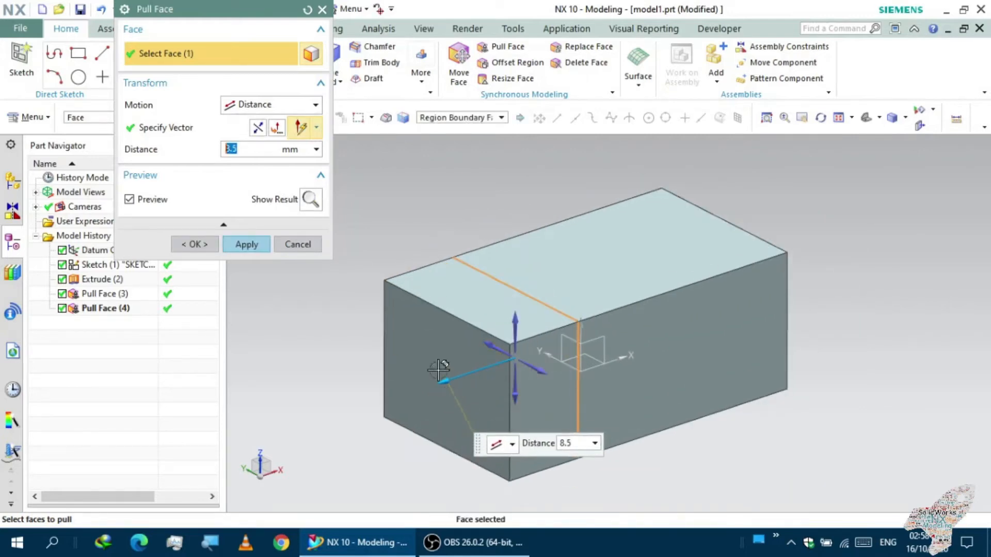
pyautogui.click(251, 246)
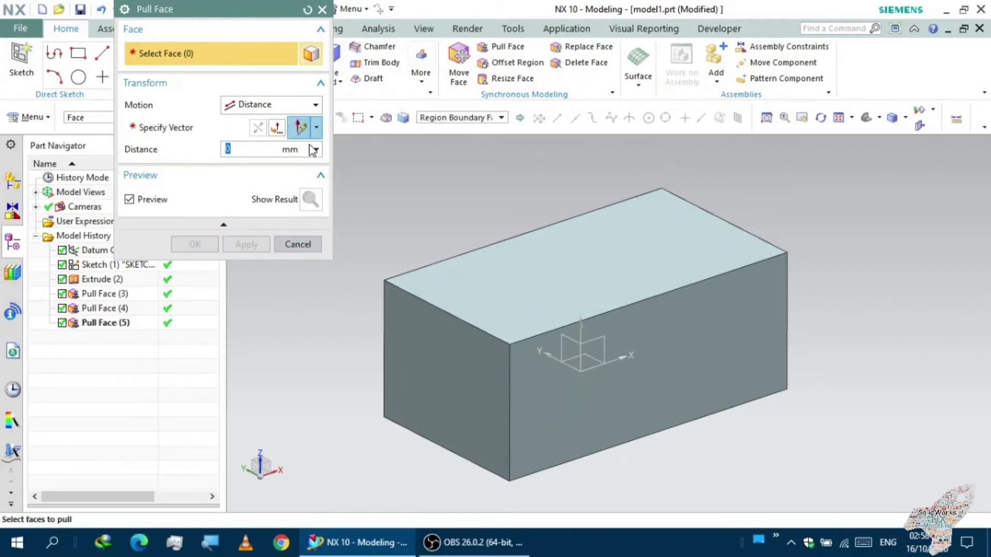
pyautogui.click(298, 244)
pyautogui.scroll(-2, 460, 276)
pyautogui.moveTo(486, 295); pyautogui.dragTo(513, 296, button='middle')
pyautogui.scroll(2, 486, 241)
pyautogui.scroll(-2, 485, 241)
pyautogui.moveTo(478, 227); pyautogui.dragTo(472, 185, button='middle')
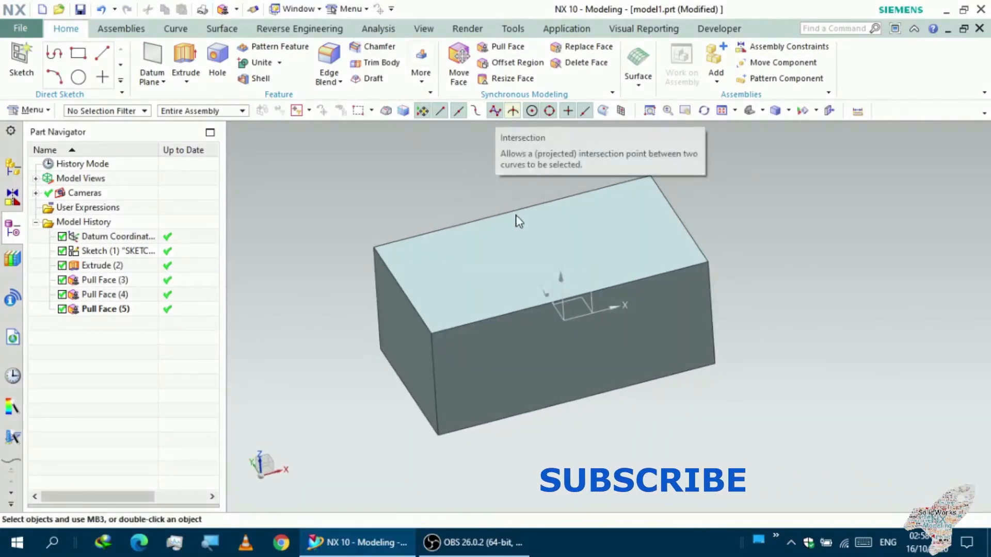
pyautogui.scroll(-2, 517, 215)
pyautogui.moveTo(517, 178)
pyautogui.mouseDown(button='middle')
pyautogui.moveTo(511, 153)
pyautogui.moveTo(515, 171)
pyautogui.mouseUp(button='middle')
# Start Offset Region on the block's top face with an upward offset distance of 13 mm
pyautogui.click(510, 64)
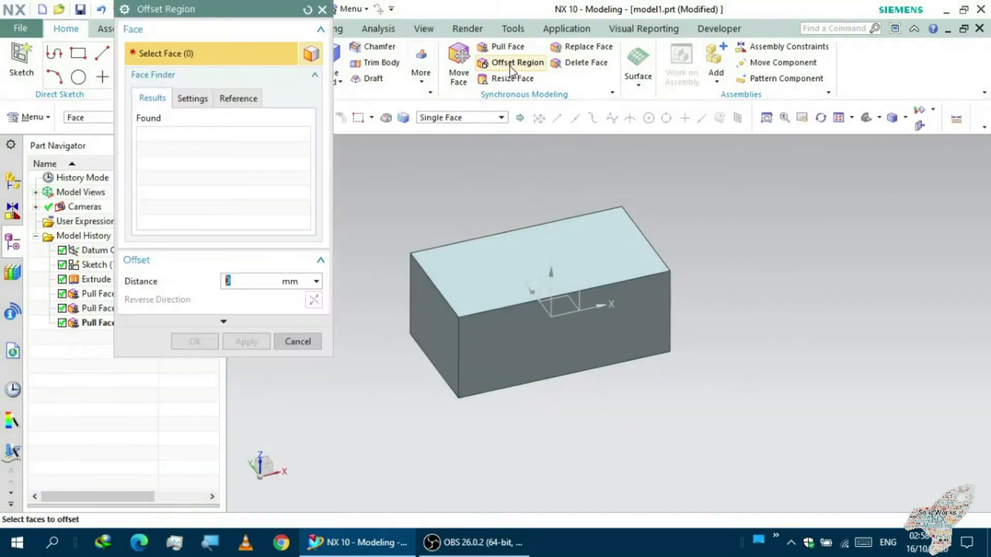
pyautogui.scroll(-2, 506, 278)
pyautogui.scroll(2, 467, 217)
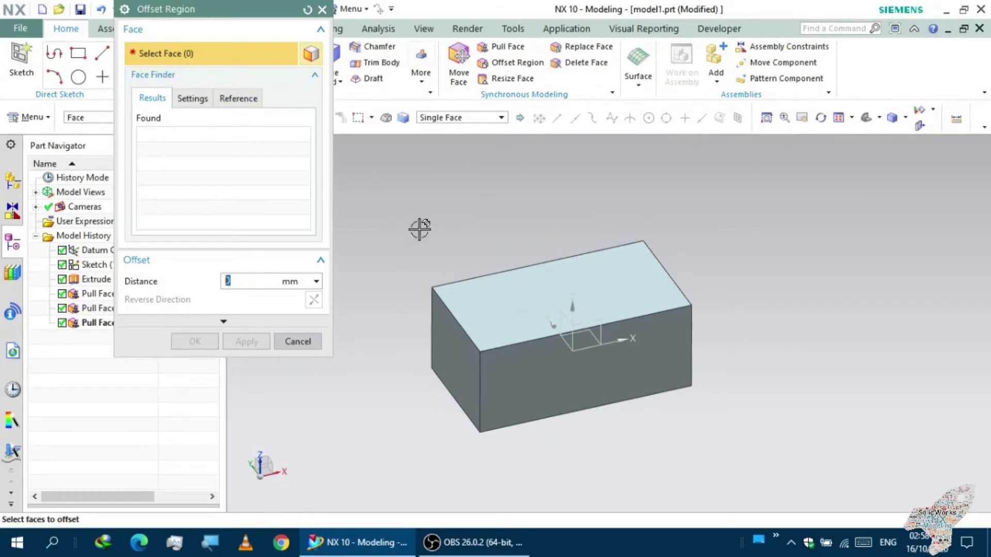
pyautogui.click(512, 296)
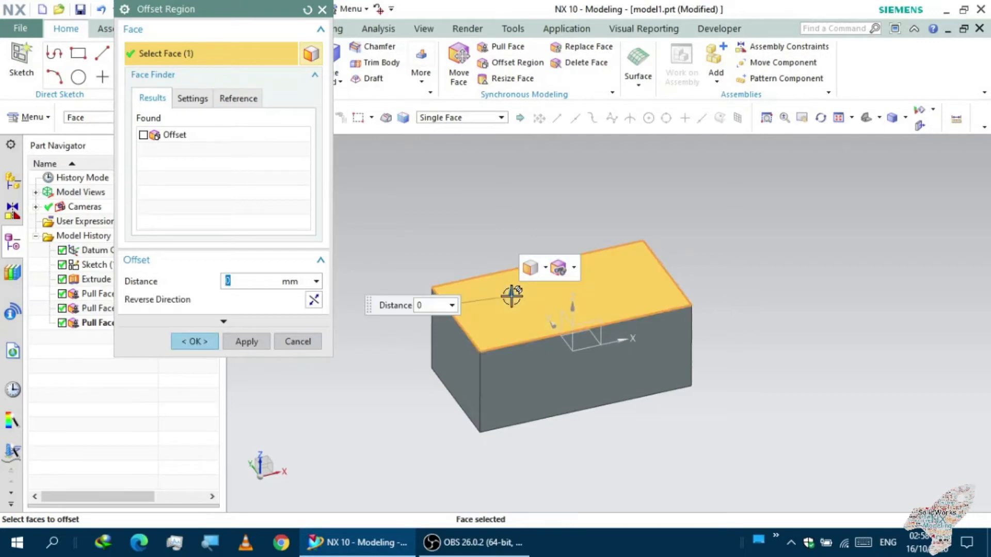
pyautogui.scroll(-1, 431, 229)
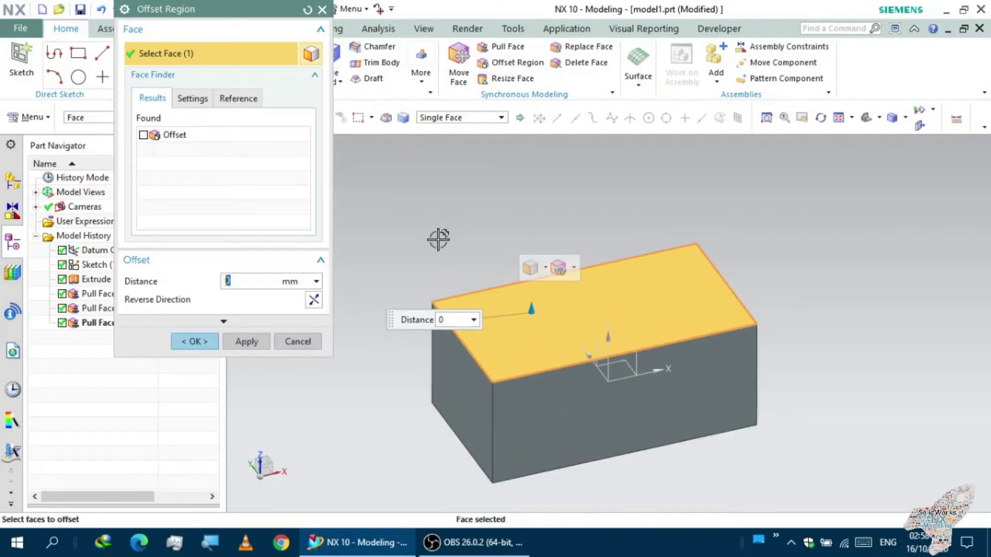
pyautogui.moveTo(526, 305); pyautogui.dragTo(521, 210)
pyautogui.scroll(3, 524, 352)
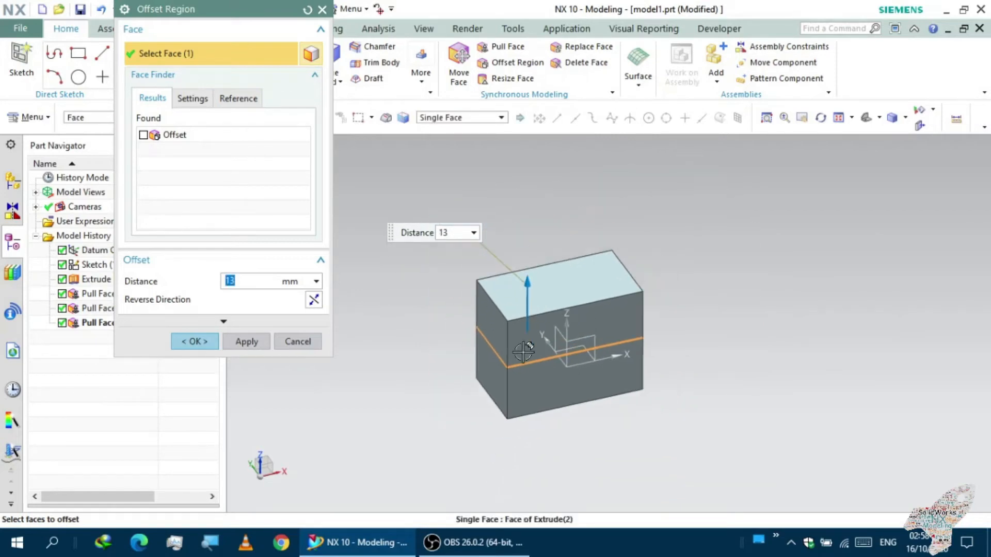
pyautogui.scroll(-2, 527, 329)
pyautogui.moveTo(521, 331); pyautogui.dragTo(490, 248, button='middle')
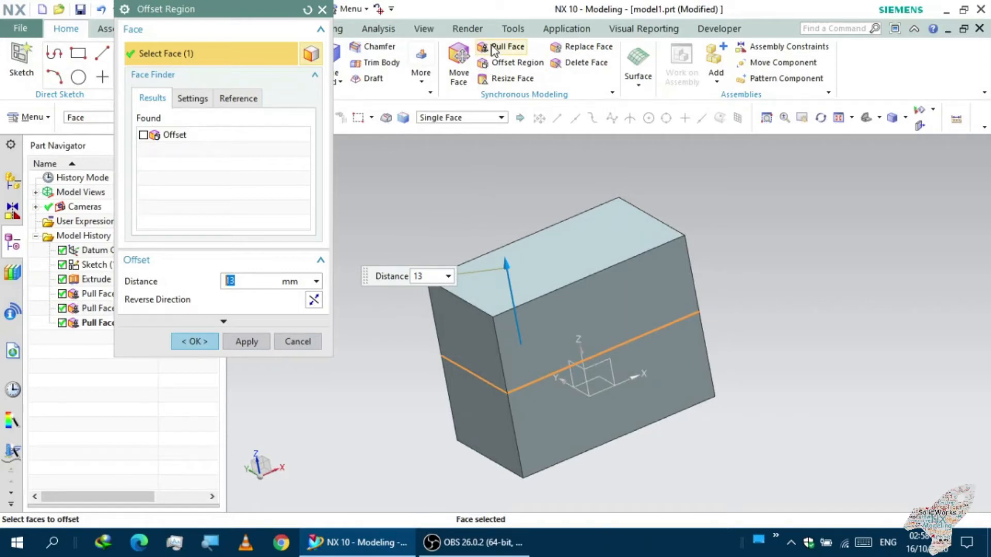
# Include the related Offset face found by the Face Finder and accept the 13 mm region offset
pyautogui.click(147, 135)
pyautogui.click(143, 135)
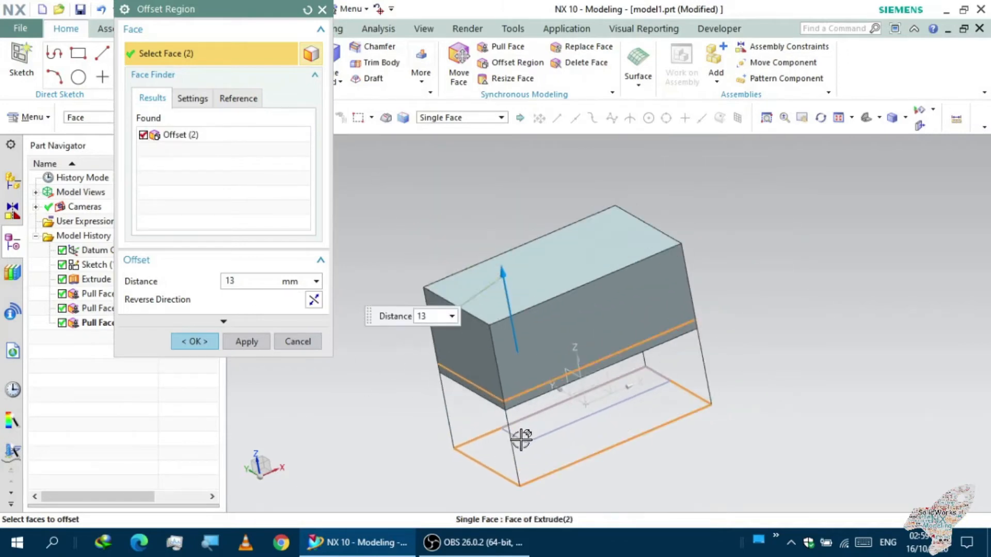
pyautogui.middleClick(522, 460)
# Reopen the Offset Region feature to examine its selected faces and distance, and accept it without changes
pyautogui.moveTo(522, 459); pyautogui.dragTo(499, 437, button='middle')
pyautogui.moveTo(423, 409)
pyautogui.mouseDown(button='middle')
pyautogui.moveTo(460, 400)
pyautogui.moveTo(438, 397)
pyautogui.mouseUp(button='middle')
pyautogui.doubleClick(112, 324)
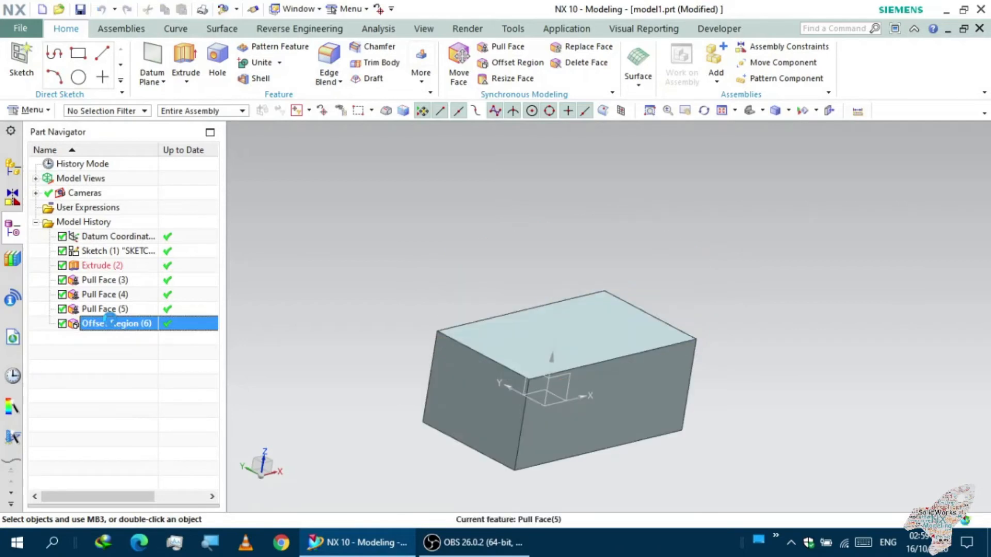
pyautogui.moveTo(354, 391); pyautogui.dragTo(283, 389, button='middle')
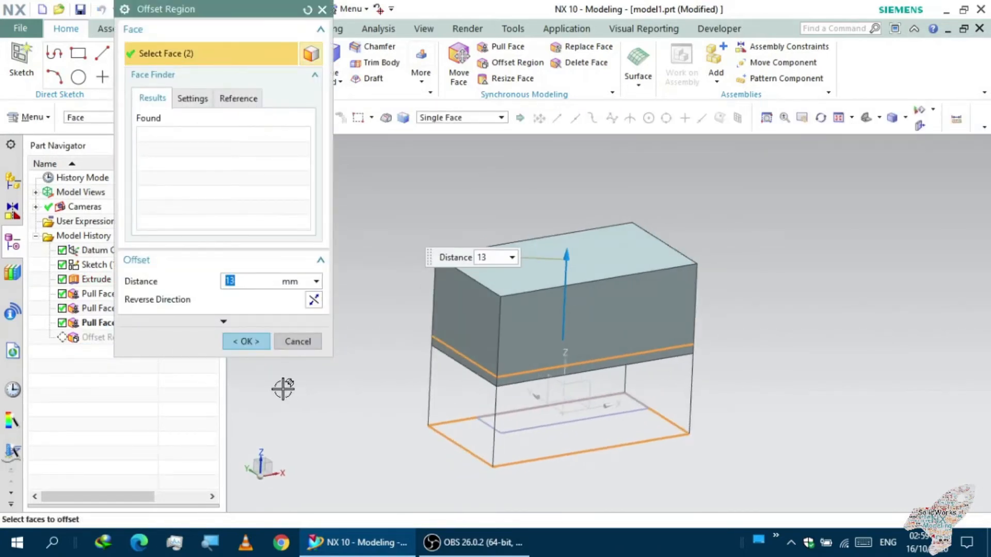
pyautogui.click(265, 343)
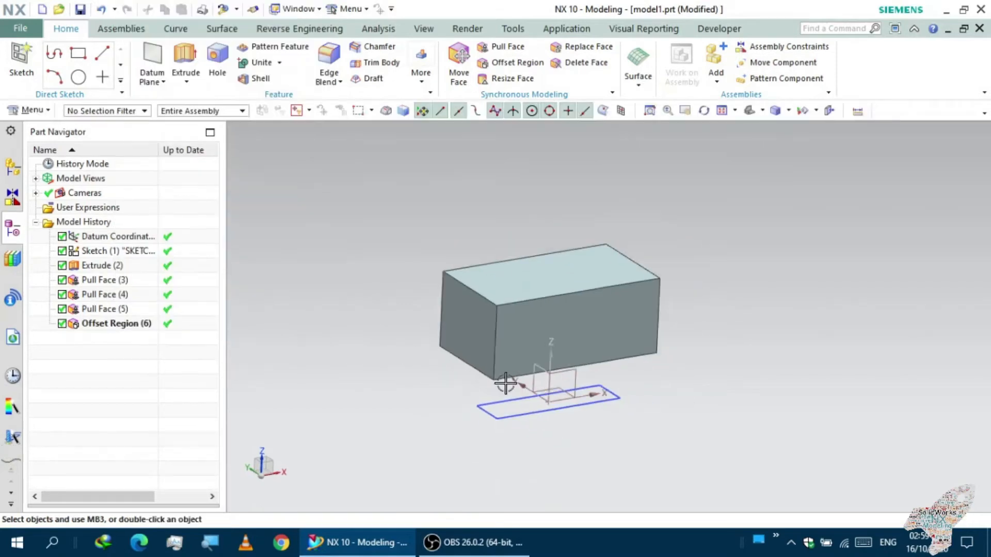
# Undo the region offset, face pulls, extrusion and sketch until only the datum coordinate system is left
pyautogui.moveTo(490, 382); pyautogui.dragTo(473, 343, button='middle')
pyautogui.hotkey('ctrl', 'z')
pyautogui.hotkey('ctrl', 'z')
pyautogui.hotkey('ctrl', 'z')
pyautogui.hotkey('ctrl', 'z')
pyautogui.hotkey('ctrl', 'z')
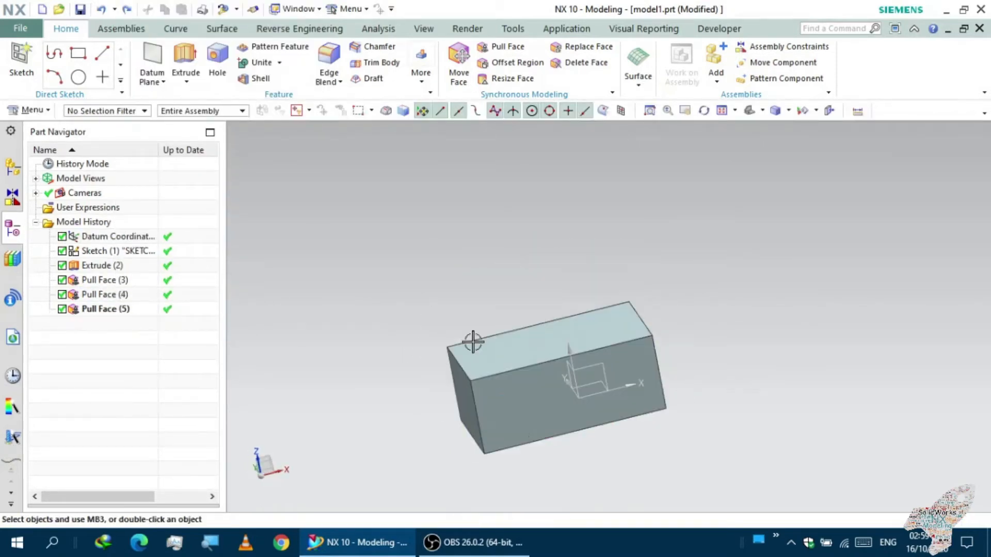
pyautogui.hotkey('ctrl', 'z')
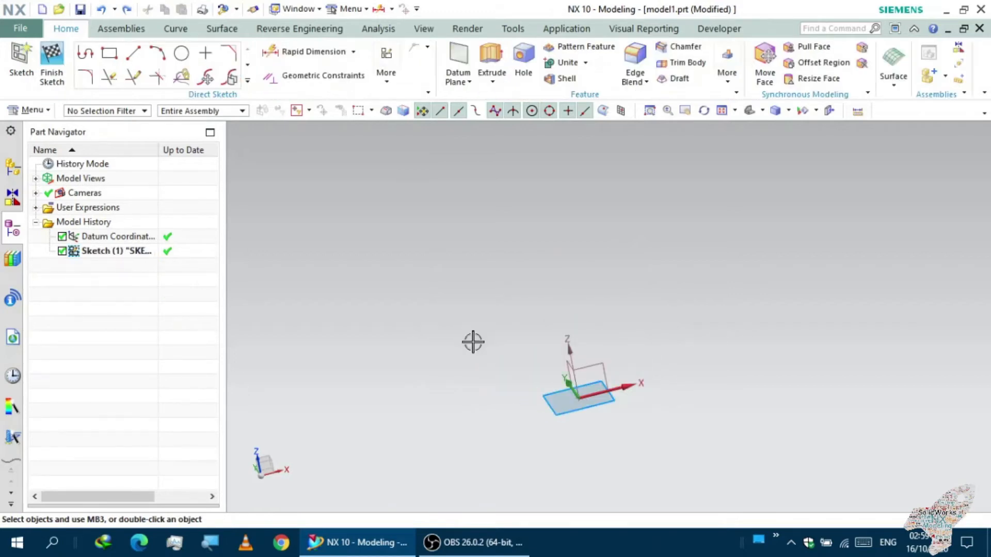
pyautogui.moveTo(473, 342); pyautogui.dragTo(500, 369, button='middle')
pyautogui.hotkey('ctrl', 'z')
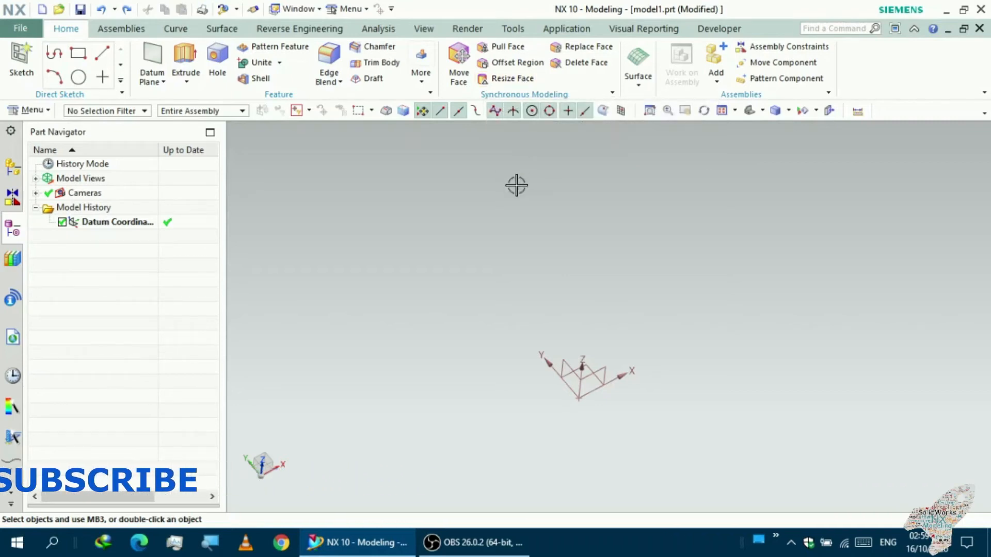
# Create a sketch on the XY plane of the datum coordinate system
pyautogui.scroll(-2, 507, 232)
pyautogui.scroll(1, 514, 247)
pyautogui.moveTo(492, 267); pyautogui.dragTo(420, 268, button='middle')
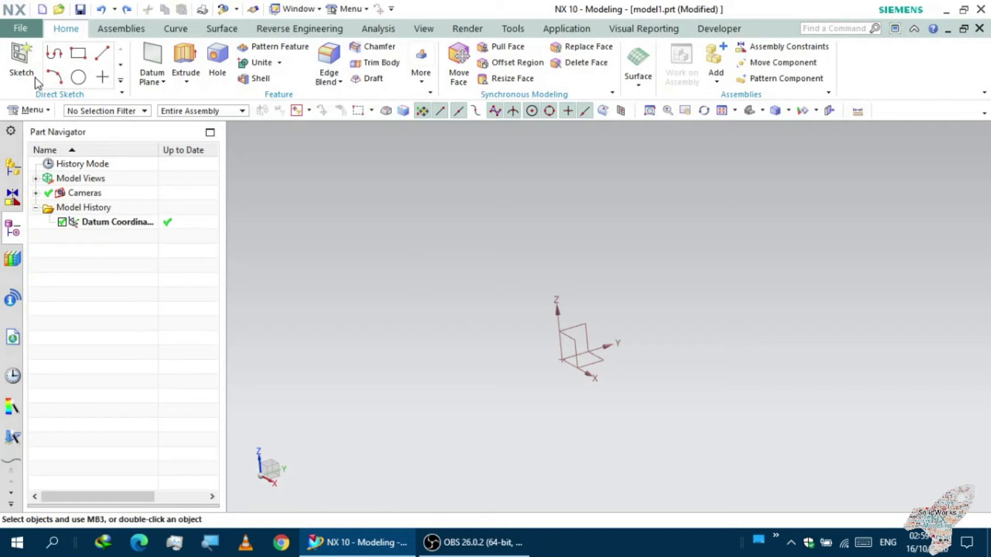
pyautogui.click(22, 65)
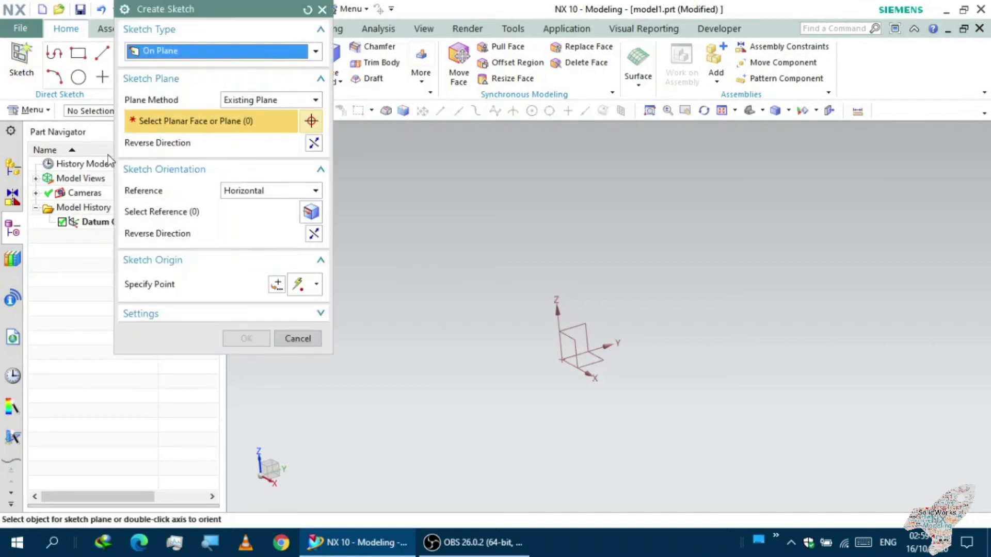
pyautogui.click(586, 353)
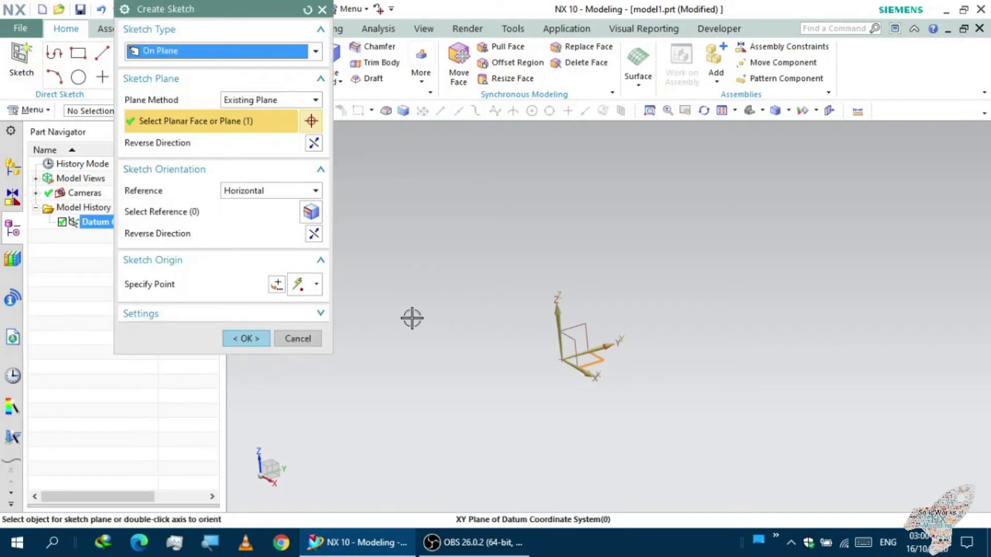
pyautogui.click(256, 340)
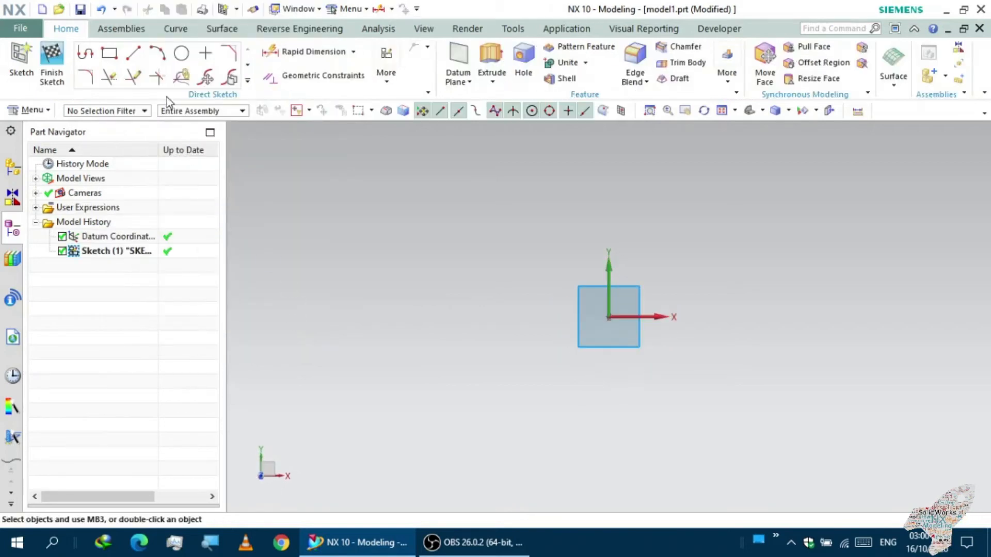
# Sketch a circle about 54 mm in diameter centred on the origin and finish the sketch
pyautogui.click(181, 52)
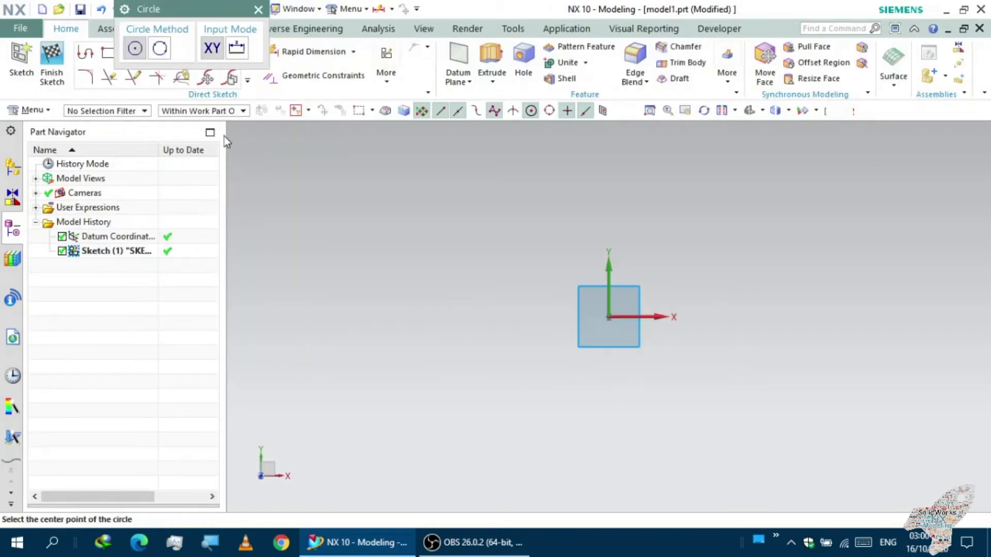
pyautogui.click(607, 317)
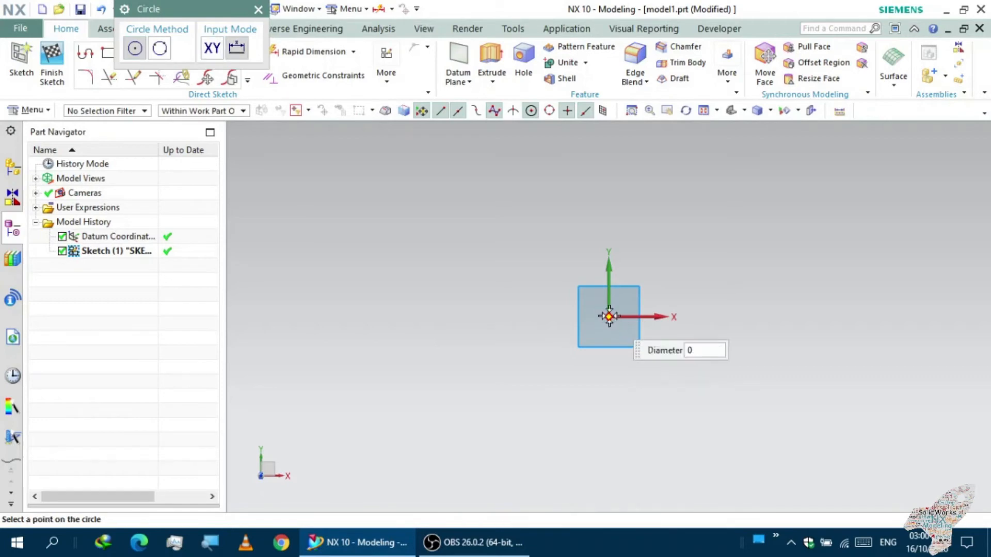
pyautogui.click(489, 333)
pyautogui.press('Escape')
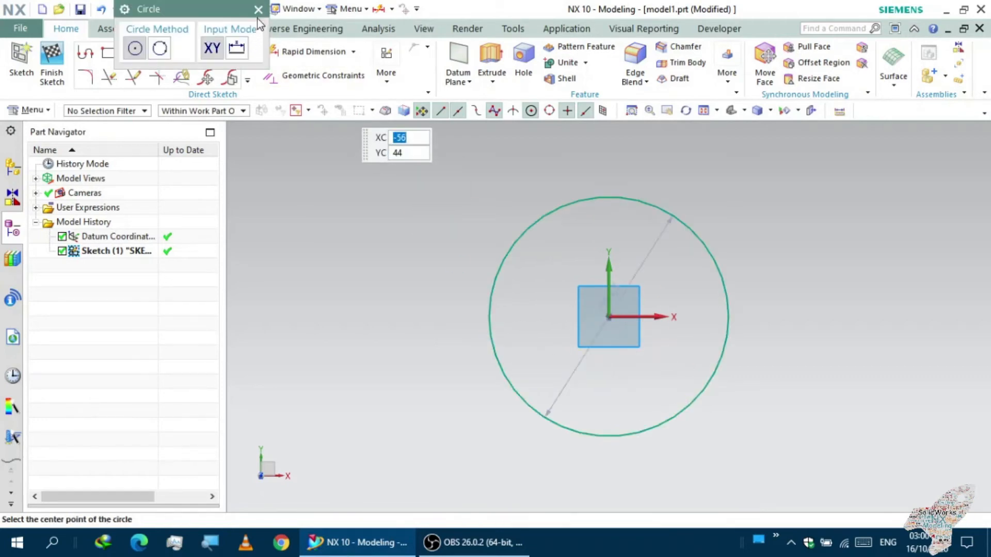
pyautogui.click(258, 10)
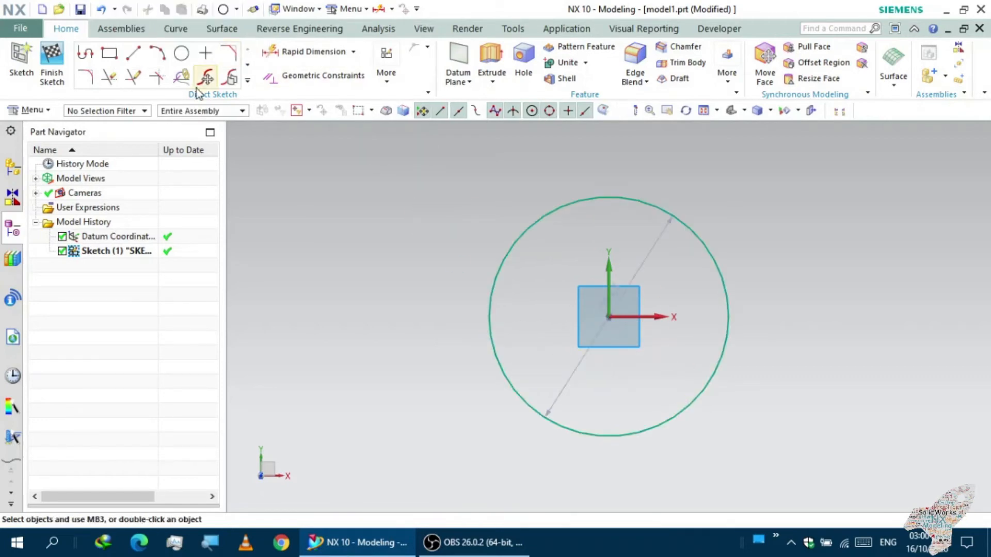
pyautogui.click(47, 77)
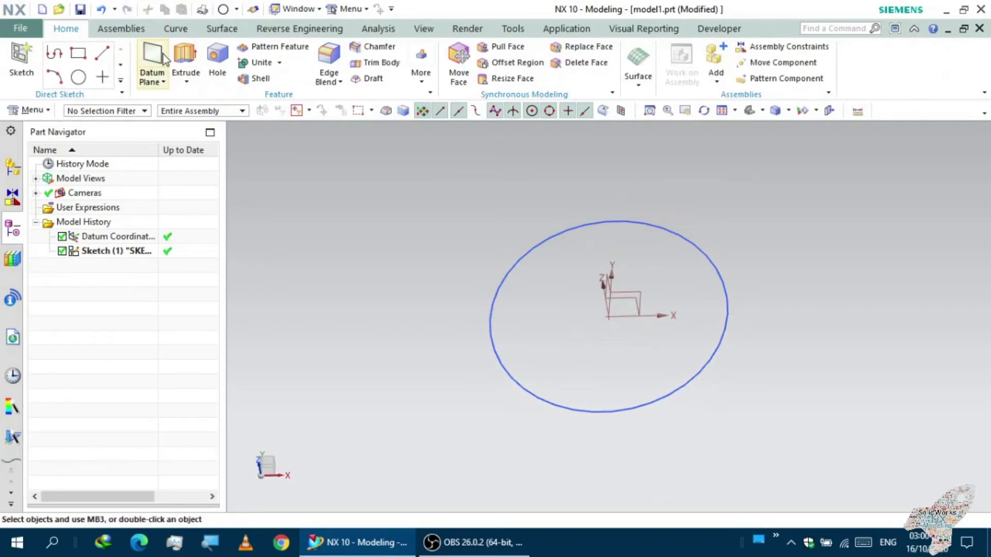
# Extrude the circle upward from 0 to 37 mm as a solid cylinder
pyautogui.click(185, 57)
pyautogui.click(511, 366)
pyautogui.moveTo(596, 361); pyautogui.dragTo(509, 334)
pyautogui.moveTo(509, 335); pyautogui.dragTo(371, 402, button='middle')
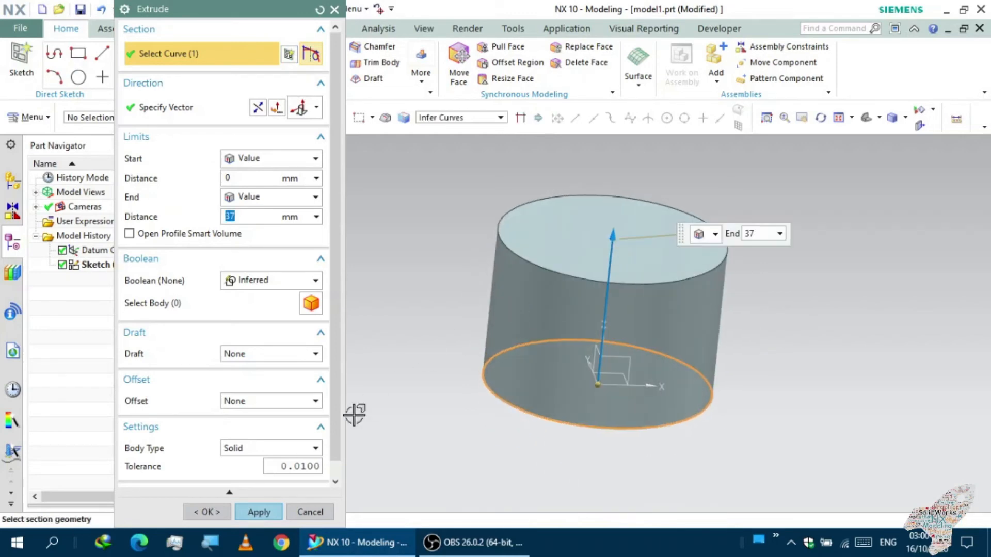
pyautogui.click(269, 513)
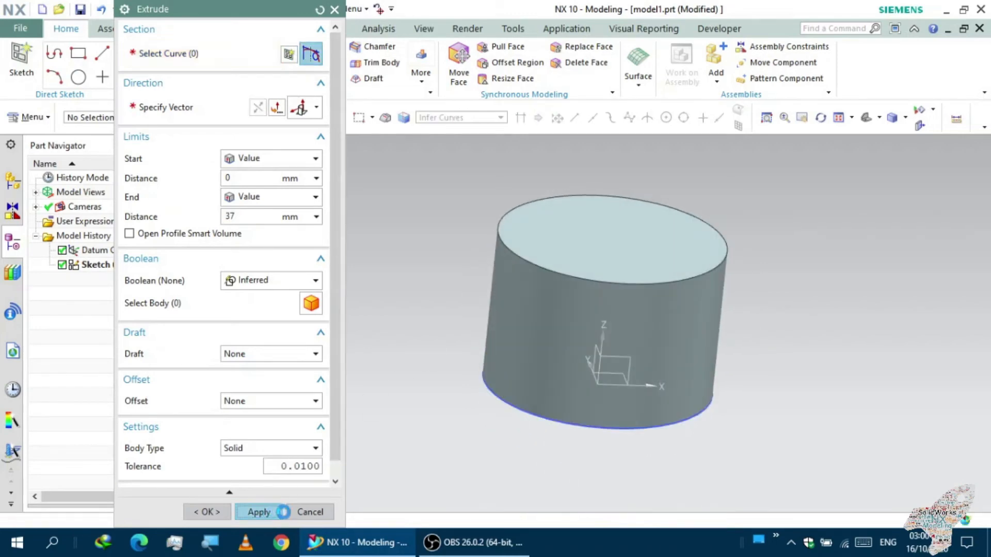
pyautogui.click(310, 512)
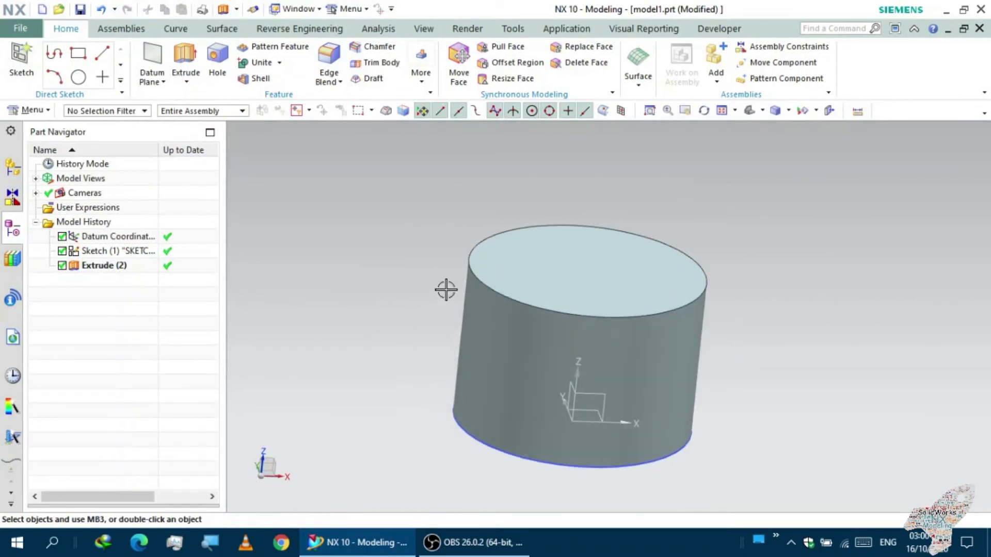
# Use Resize Face to set the cylinder's side face to a diameter of 100 mm, previewing the result before applying it
pyautogui.click(513, 79)
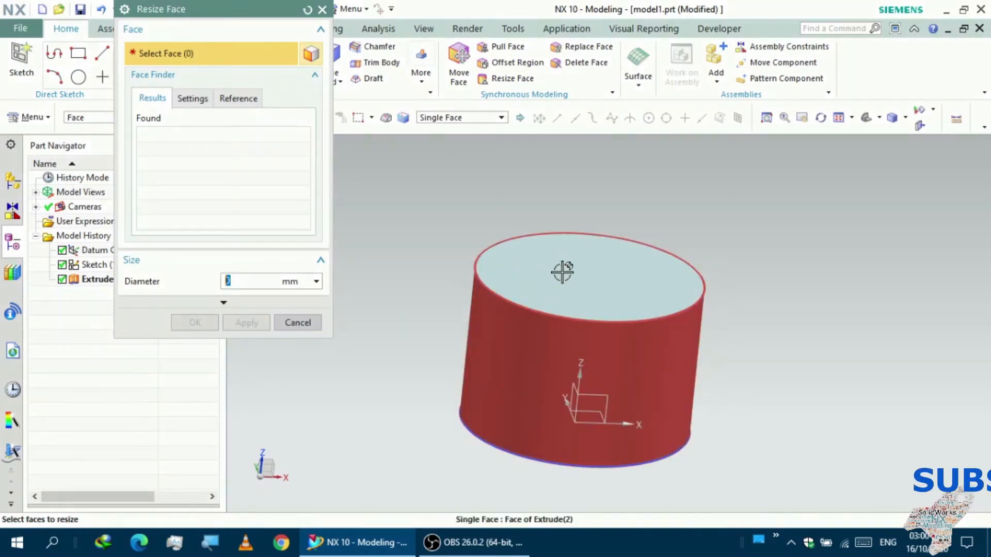
pyautogui.click(526, 355)
pyautogui.moveTo(531, 320); pyautogui.dragTo(515, 397, button='middle')
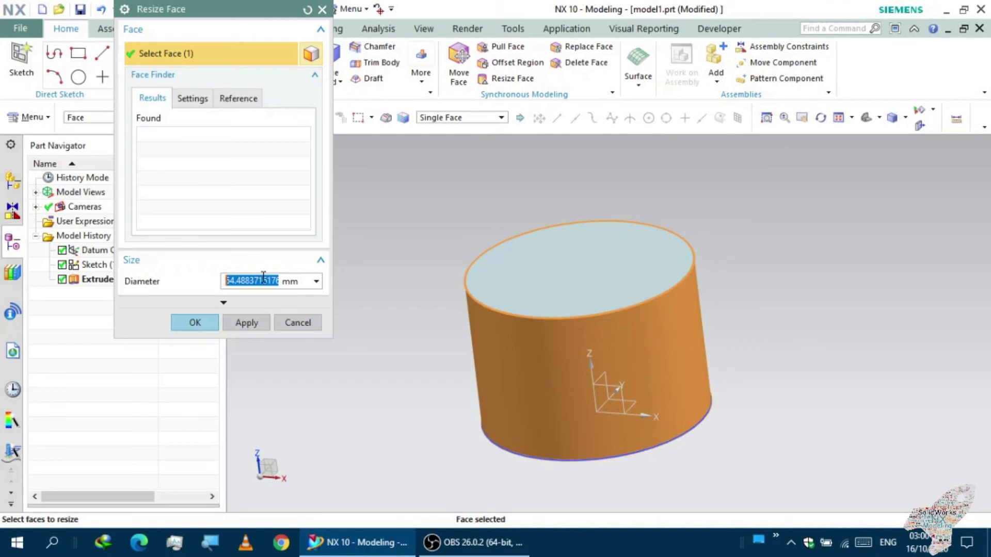
pyautogui.write('100')
pyautogui.press('Return')
pyautogui.click(231, 302)
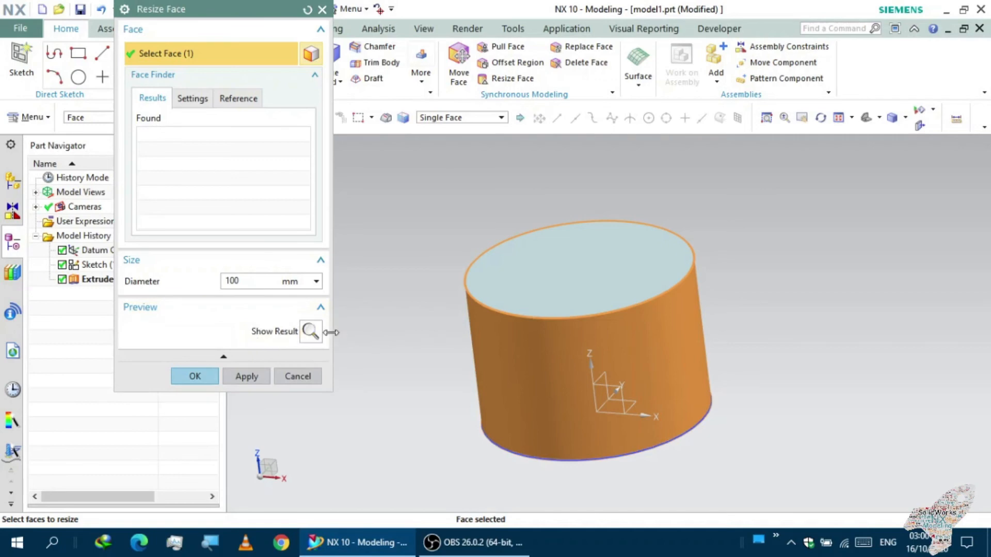
pyautogui.click(315, 338)
pyautogui.scroll(2, 516, 361)
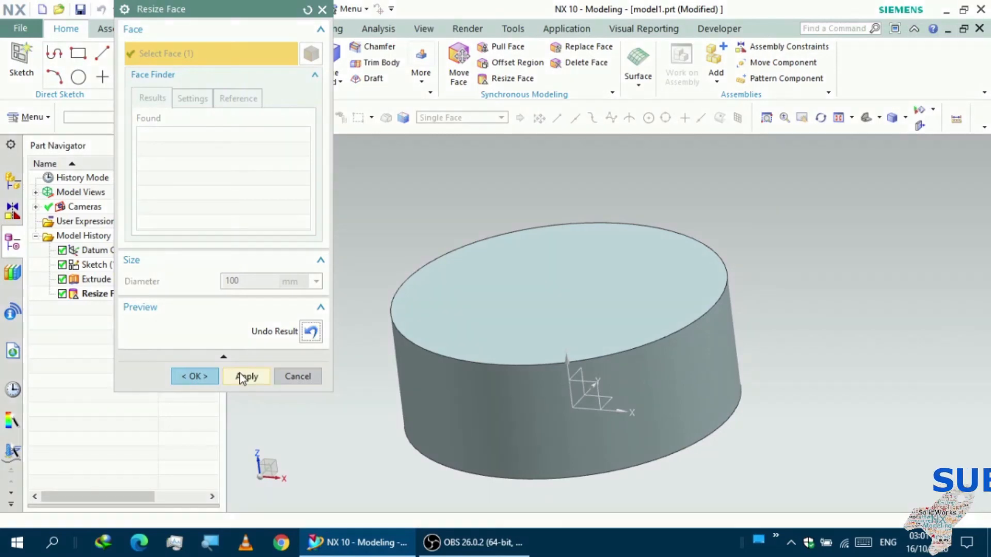
pyautogui.click(256, 378)
pyautogui.click(287, 379)
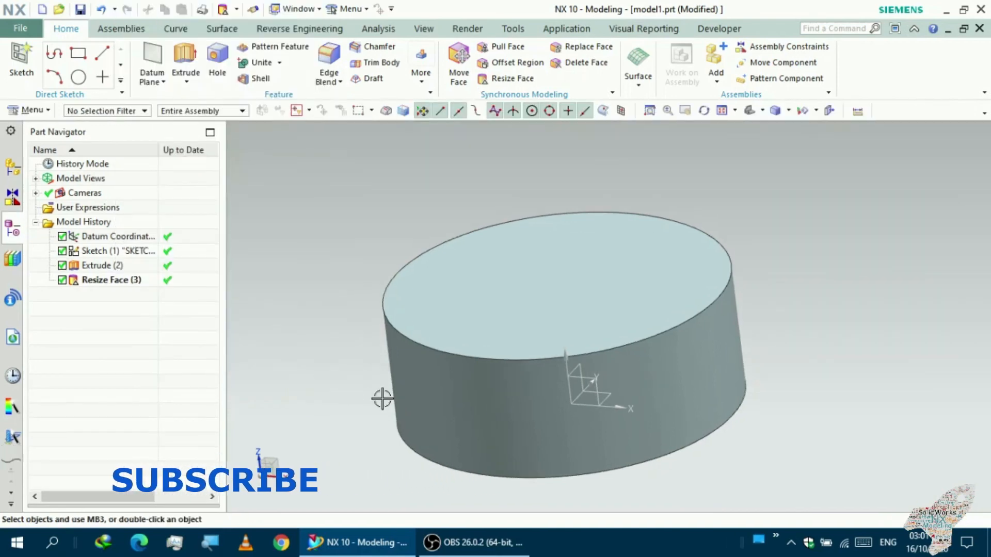
pyautogui.scroll(-3, 380, 400)
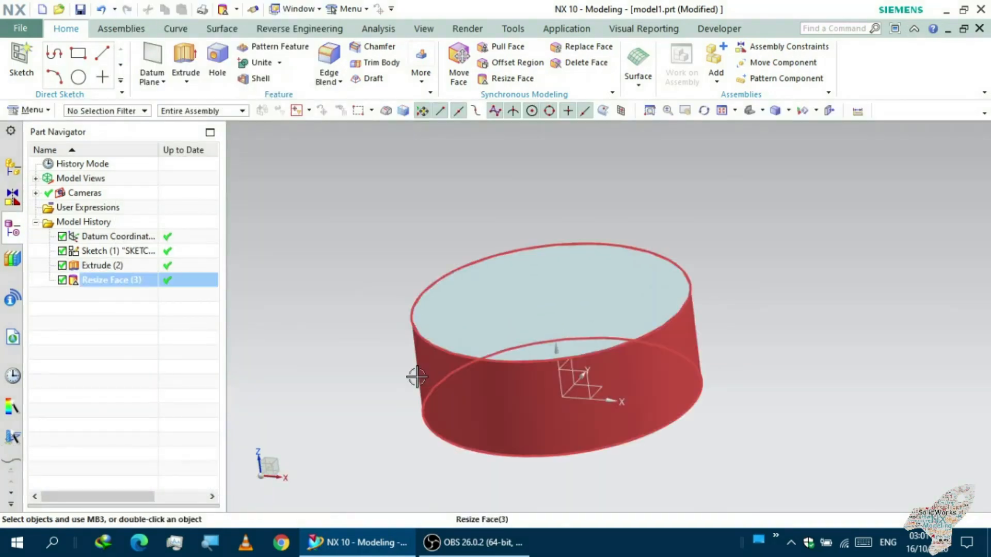
pyautogui.moveTo(411, 377); pyautogui.dragTo(390, 399, button='middle')
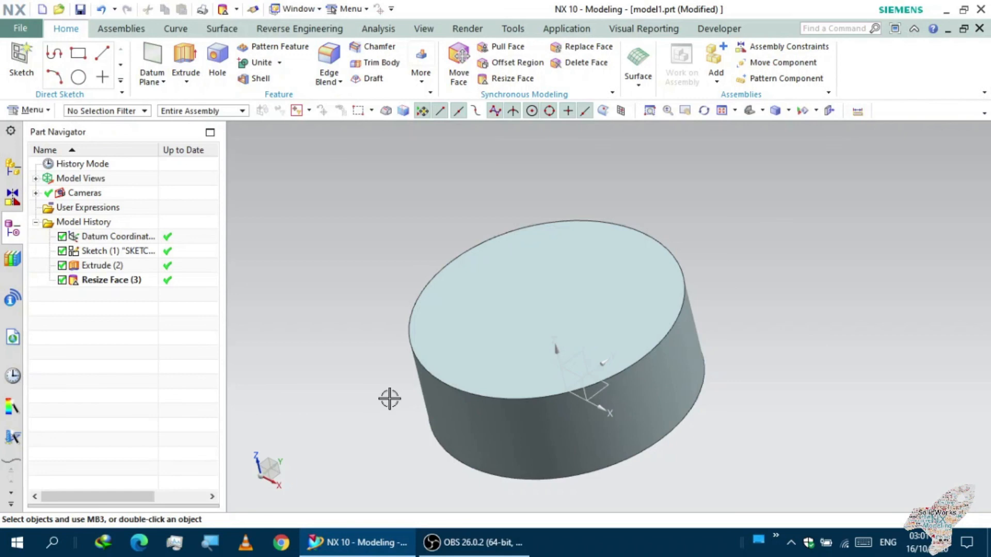
pyautogui.scroll(1, 405, 381)
pyautogui.scroll(-2, 406, 382)
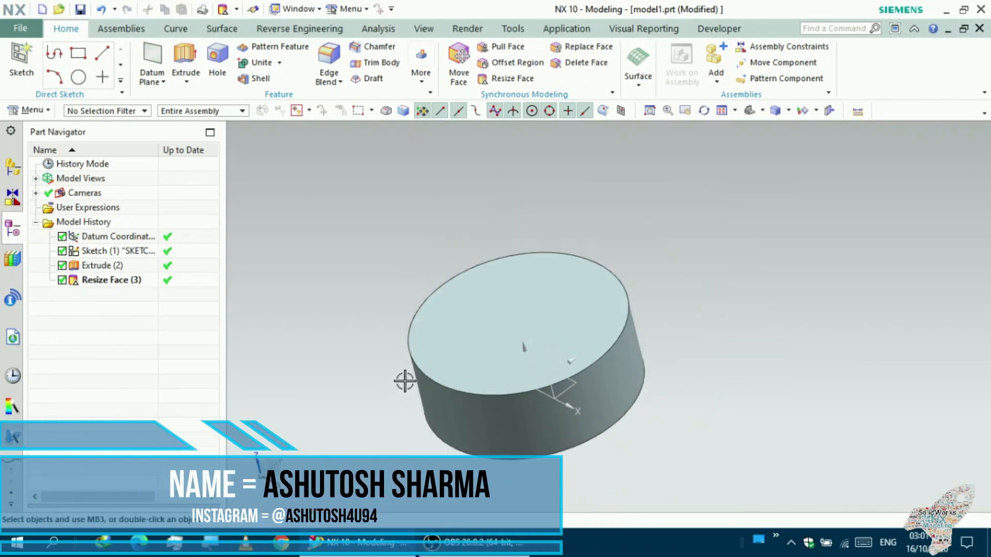
pyautogui.scroll(1, 406, 381)
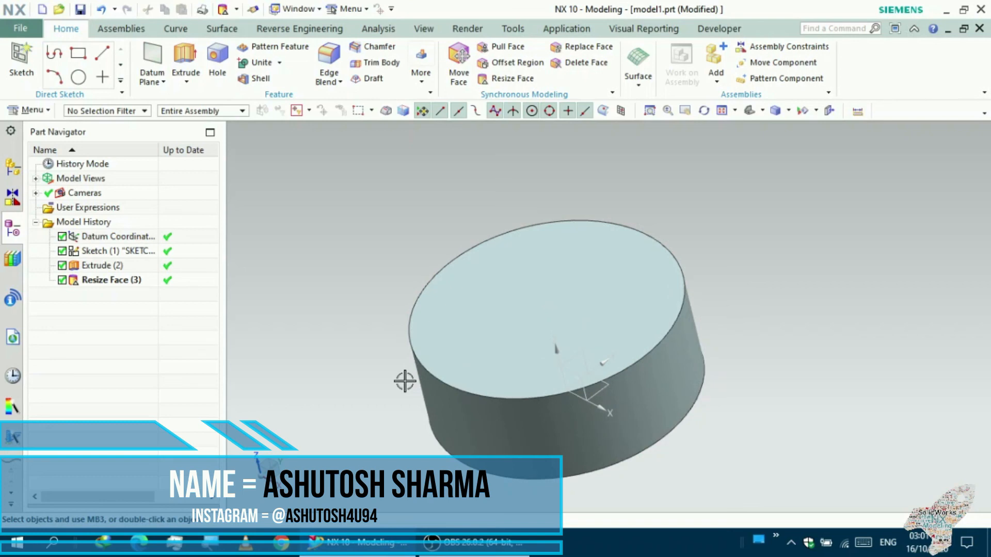
pyautogui.scroll(1, 405, 382)
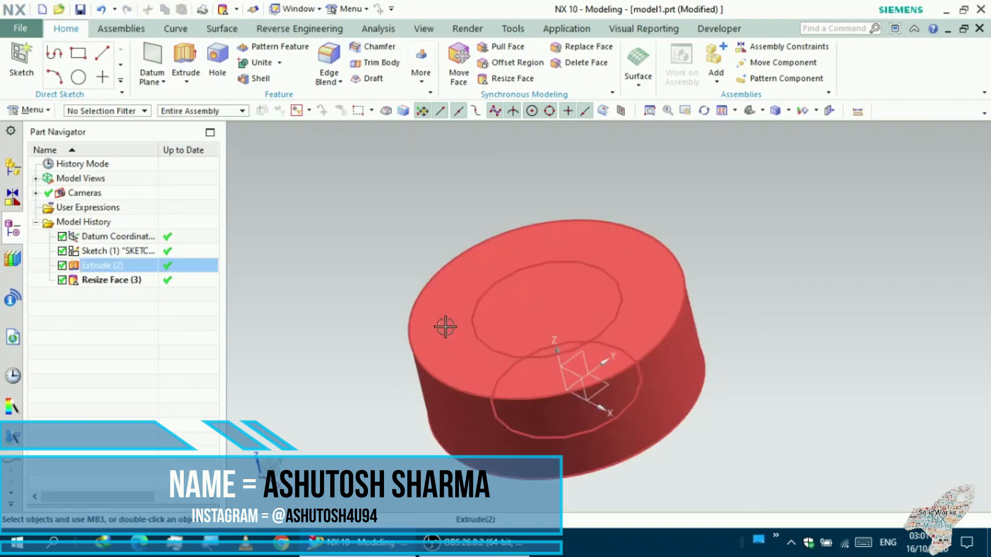
pyautogui.scroll(-3, 443, 328)
pyautogui.scroll(1, 423, 368)
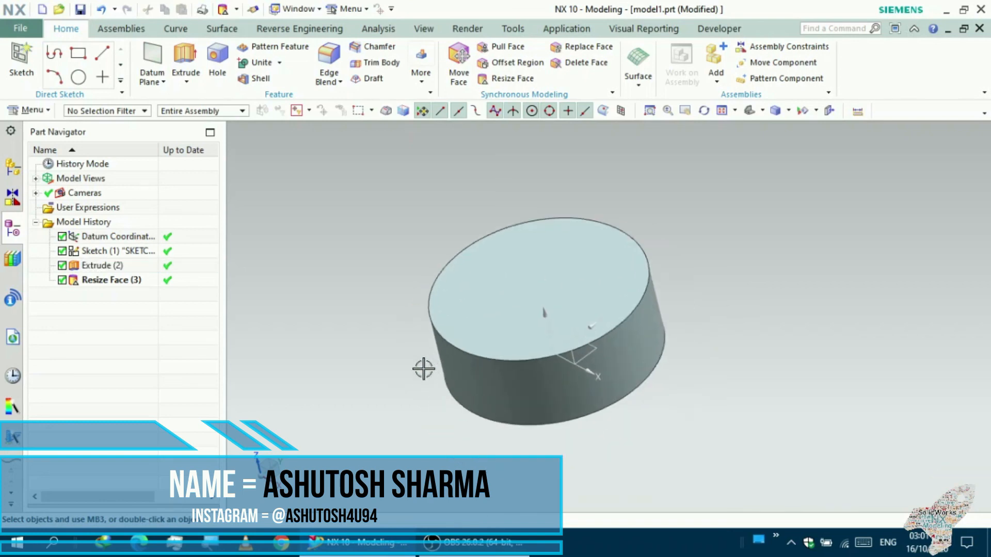
pyautogui.moveTo(423, 368)
pyautogui.mouseDown(button='middle')
pyautogui.moveTo(401, 380)
pyautogui.moveTo(413, 378)
pyautogui.moveTo(404, 359)
pyautogui.moveTo(412, 362)
pyautogui.mouseUp(button='middle')
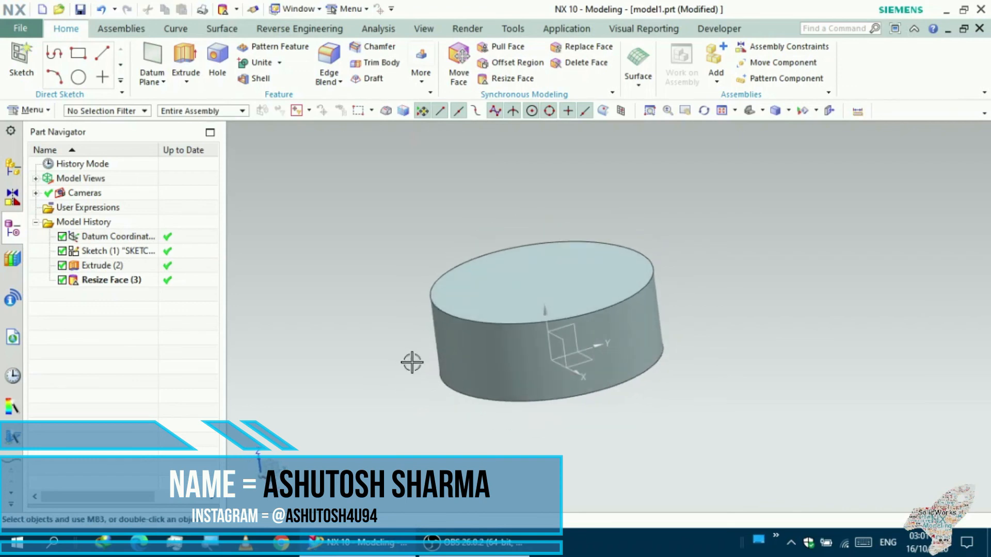